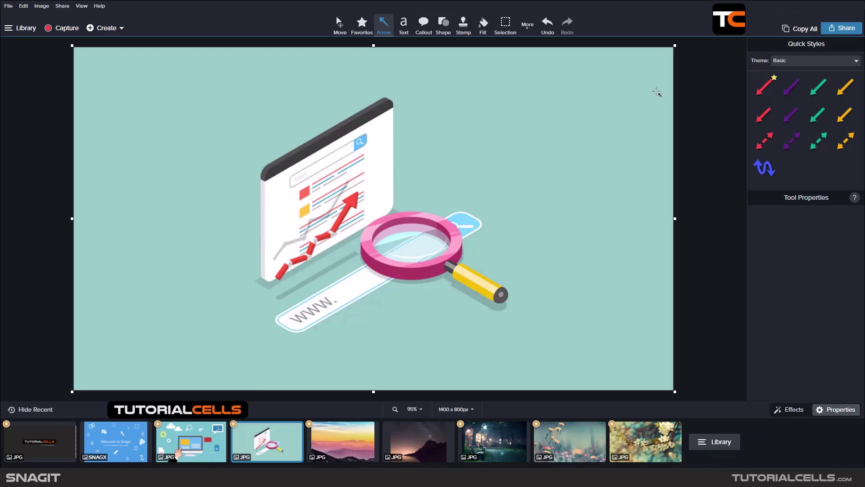
Draw two left-pointing red arrows in the empty area beside the illustration and delete the upper one.
left_click_drag(640, 92, 499, 144)
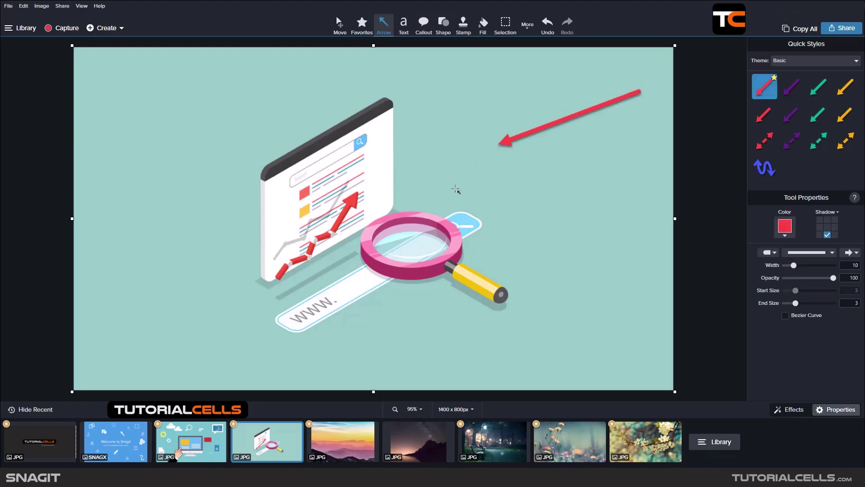
left_click_drag(638, 164, 437, 176)
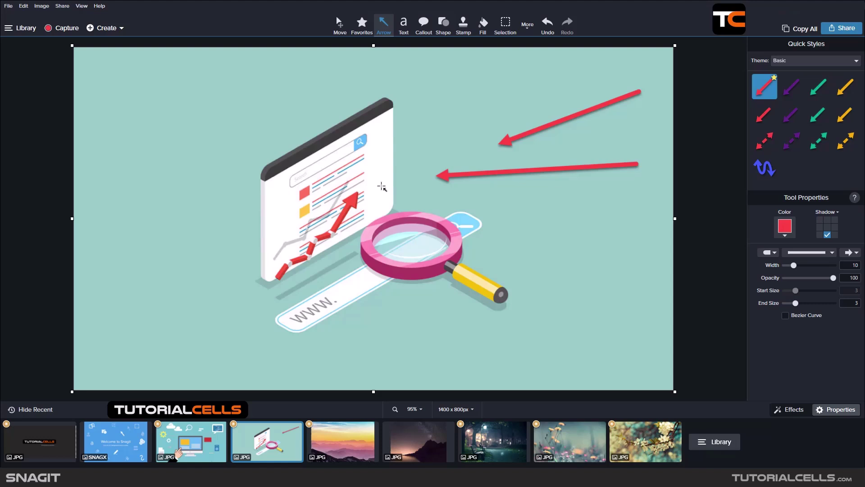
left_click(511, 140)
key("Delete")
Reposition the remaining arrow and adjust its ends so its head points into the magnifying glass lens.
left_click(521, 170)
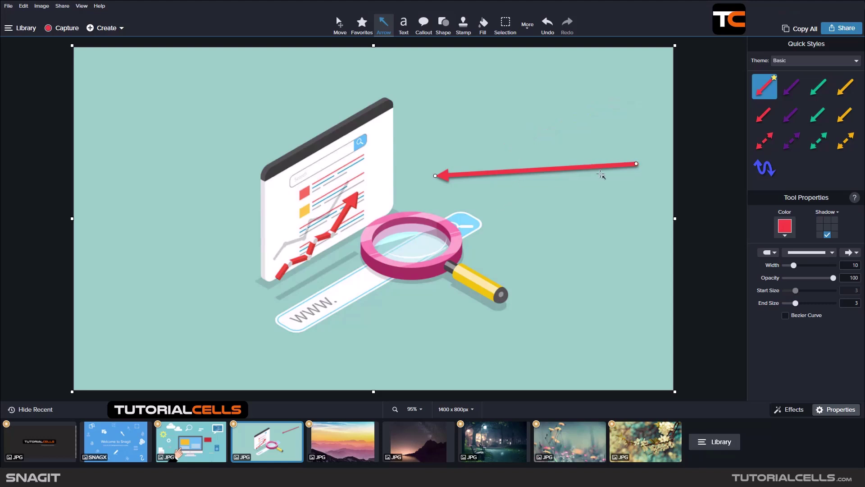
mouse_move(637, 163)
left_mouse_down()
mouse_move(622, 143)
mouse_move(640, 124)
mouse_move(631, 150)
left_mouse_up()
left_click_drag(434, 176, 465, 171)
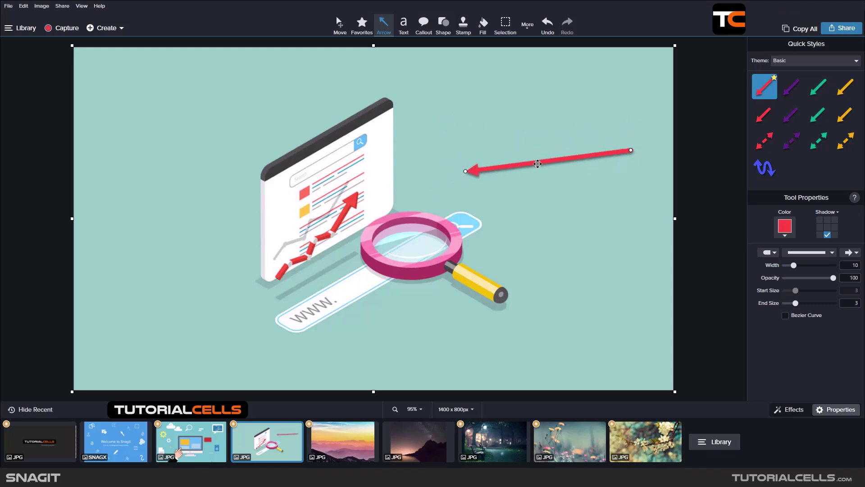
left_click_drag(630, 150, 629, 153)
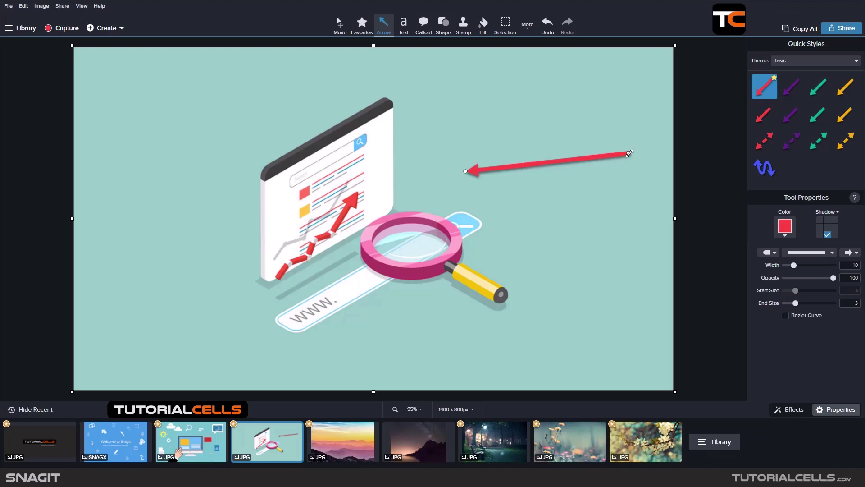
left_click_drag(575, 160, 516, 225)
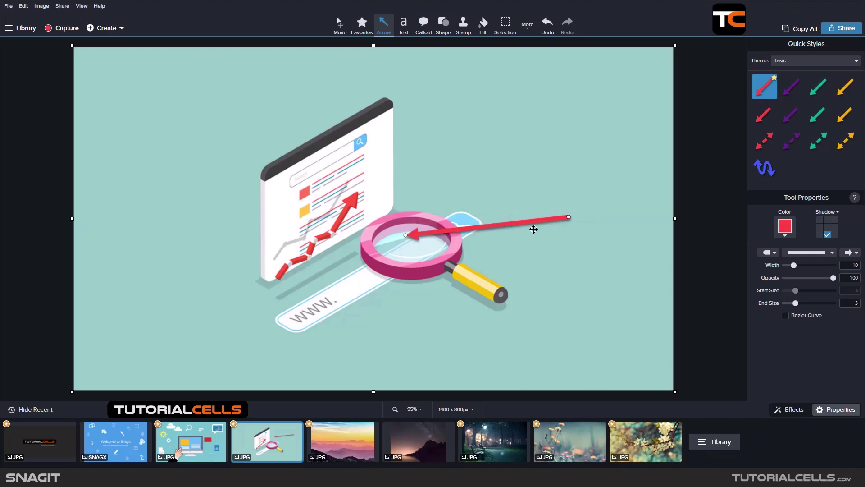
left_click_drag(569, 217, 608, 211)
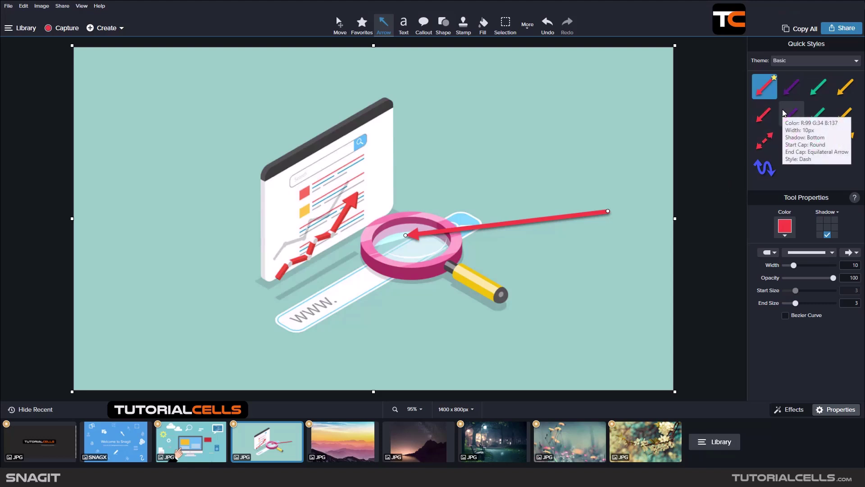
Try the purple, green, dashed yellow, dotted double-headed and solid yellow quick styles on the arrow, and restore the solid red style.
left_click(790, 93)
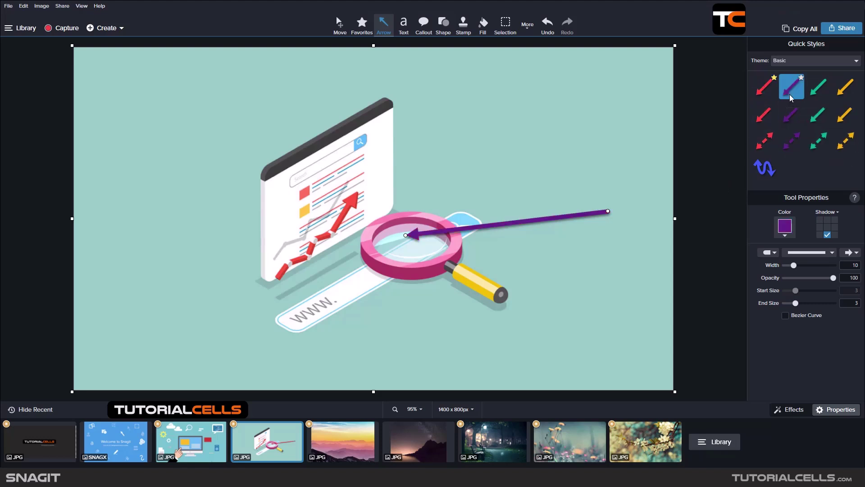
left_click(818, 88)
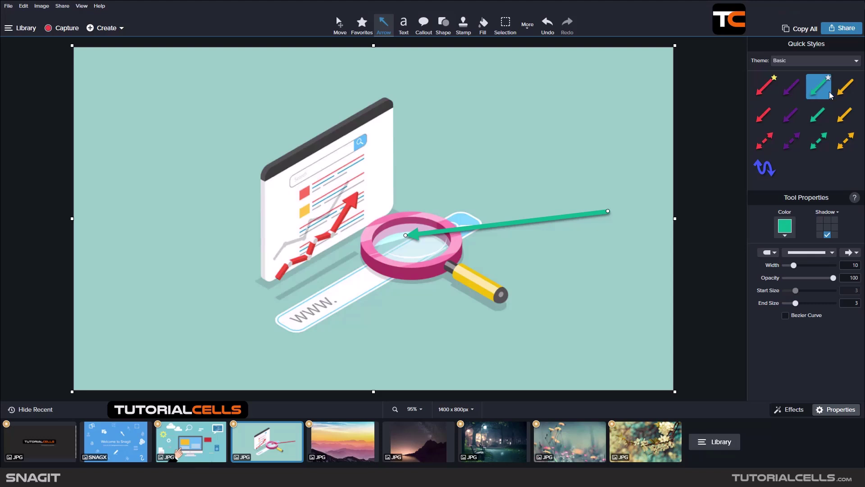
left_click(847, 118)
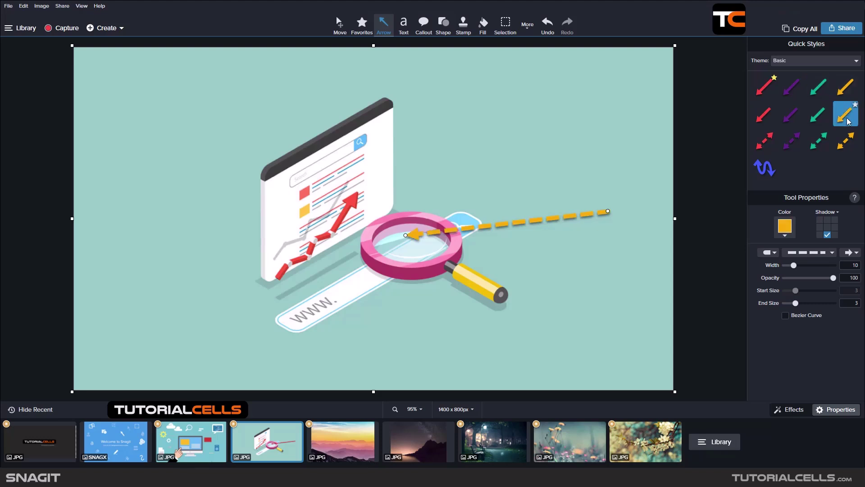
left_click(794, 141)
left_click(765, 143)
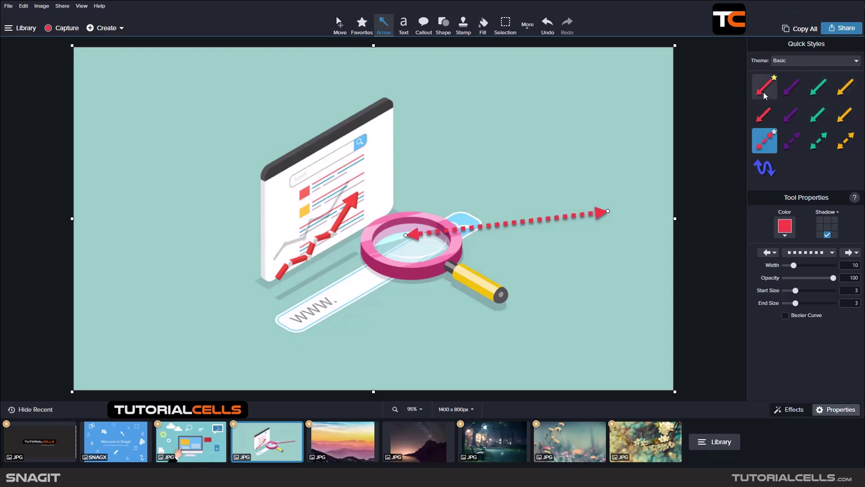
left_click(842, 88)
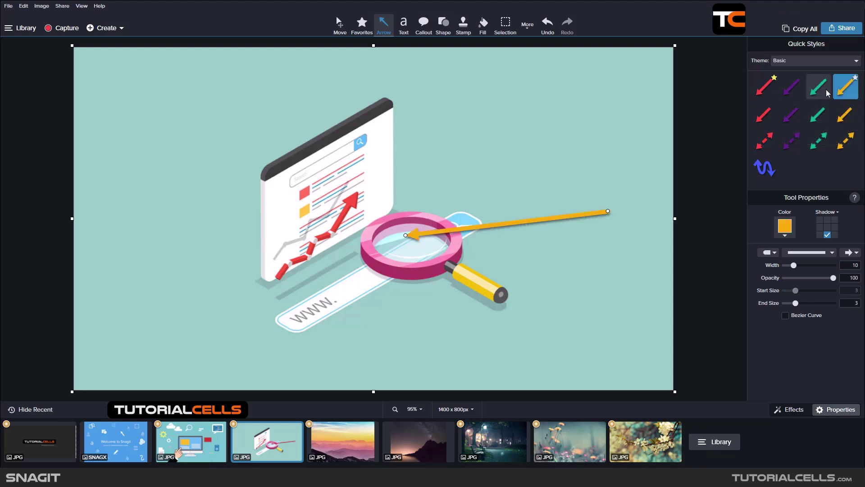
left_click(760, 93)
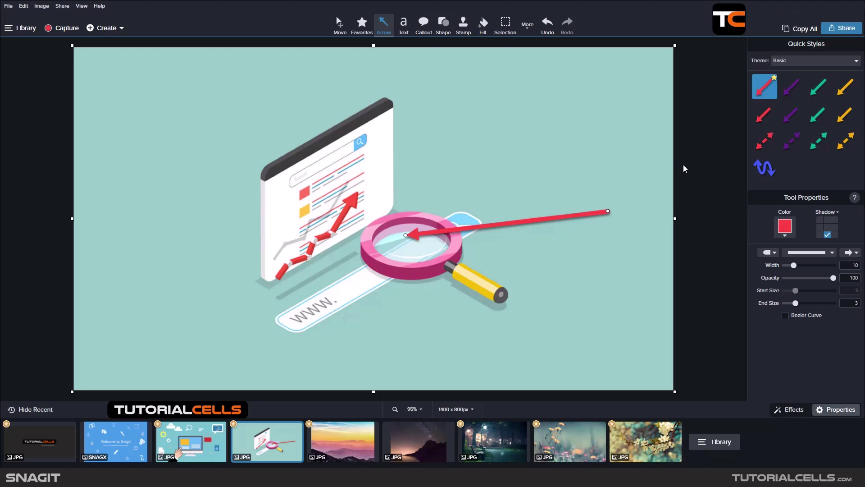
Add a dotted red double-headed arrow above the existing one, and give the lower arrow the solid red quick style.
left_click(765, 141)
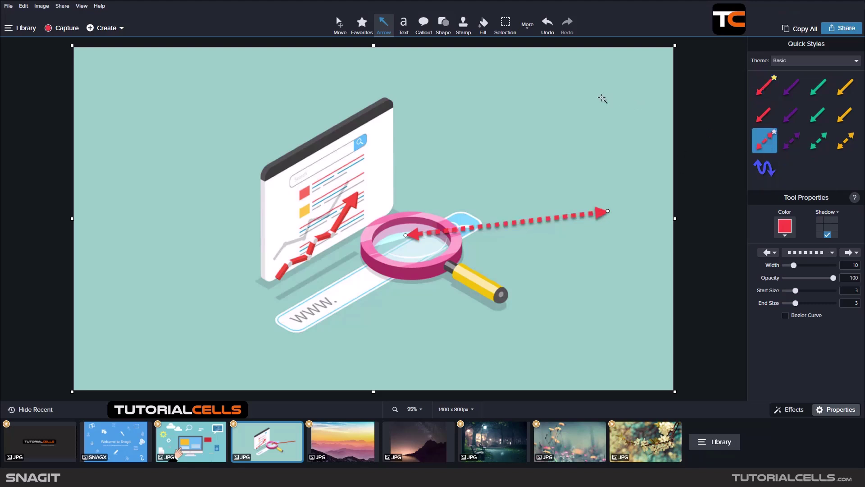
left_click_drag(601, 98, 404, 119)
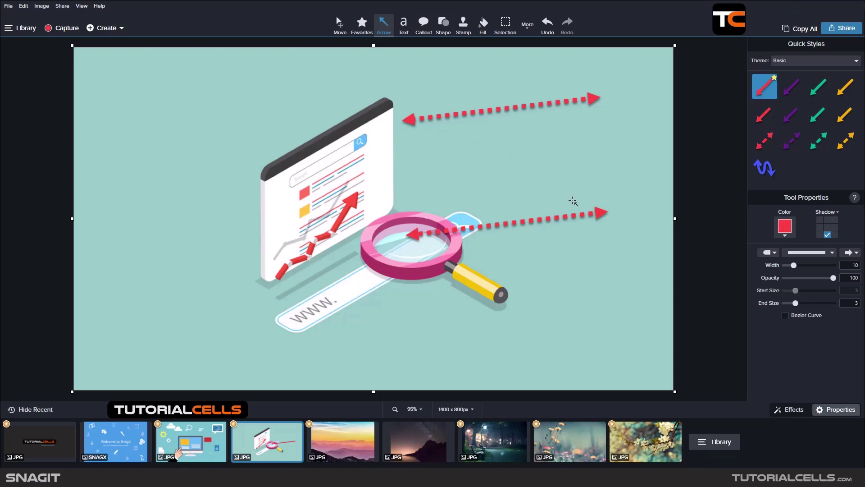
left_click(569, 216)
left_click(759, 89)
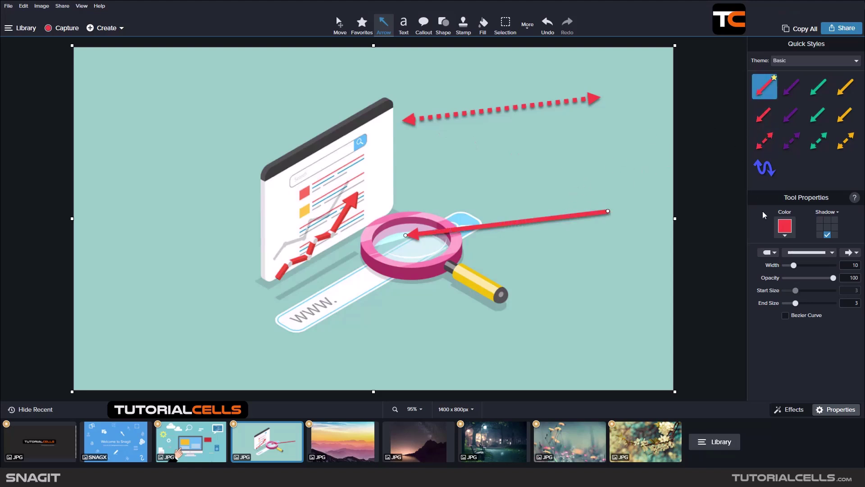
Change the lower arrow's color to dark green, #004638.
left_click(784, 235)
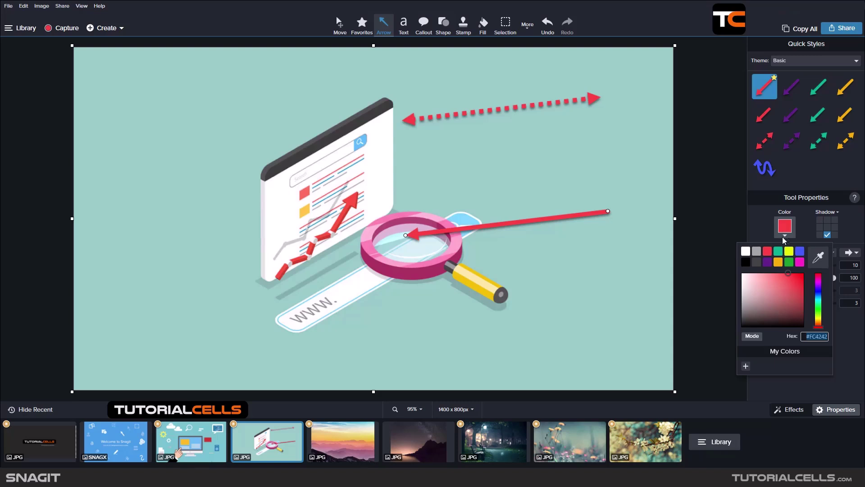
left_click(778, 251)
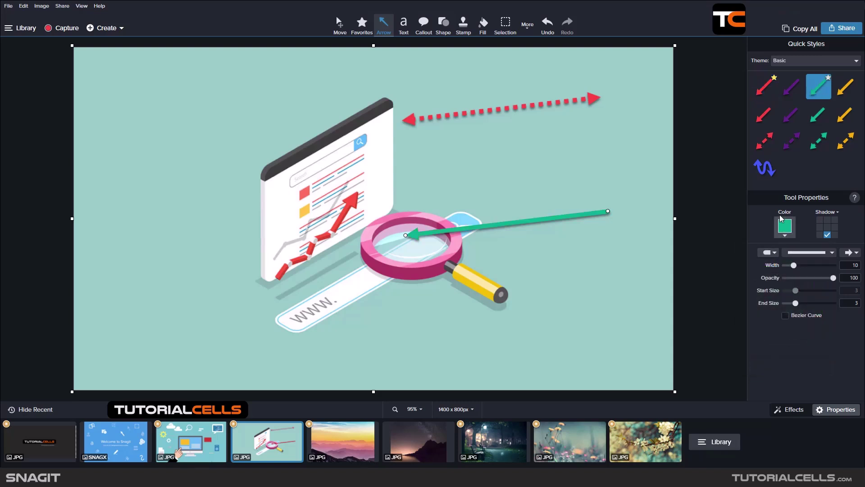
left_click(785, 227)
left_click(805, 311)
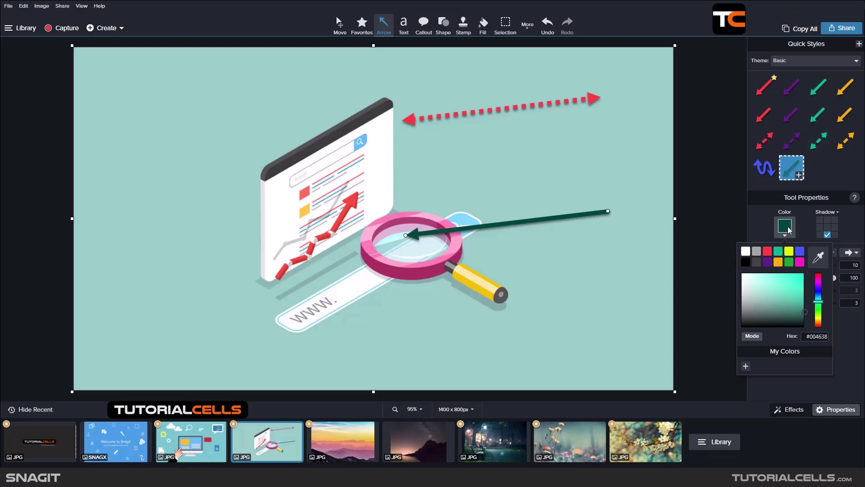
left_click(801, 230)
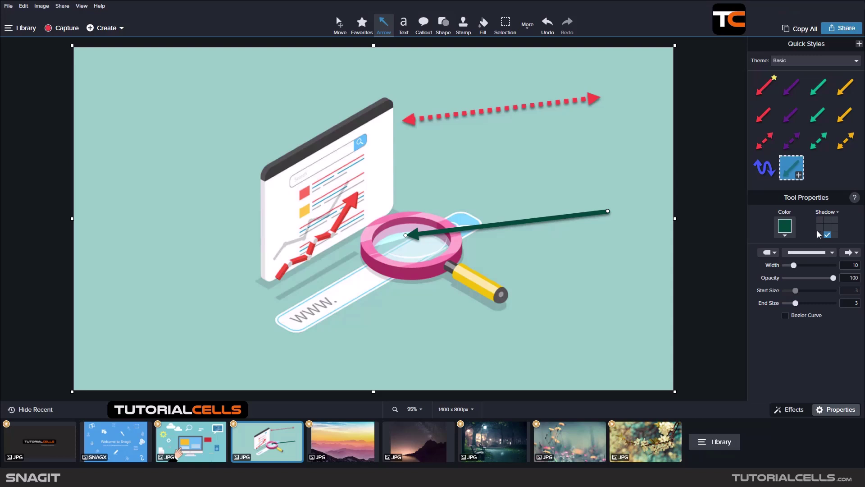
Try left and upper-left shadow directions on the dark green arrow, and return its shadow to the bottom direction.
left_click(820, 227)
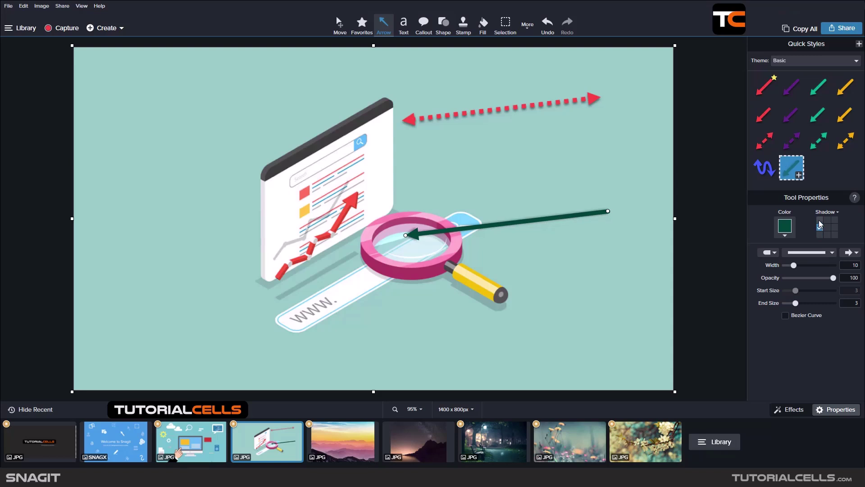
left_click(820, 219)
left_click(827, 234)
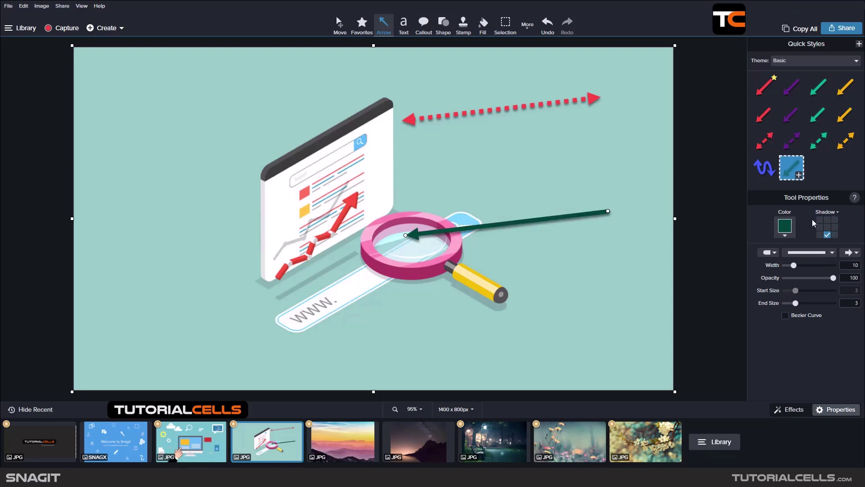
Set the dark green arrow's shadow to angle 210°, distance 20, opacity 52 and blur 5.
left_click(838, 213)
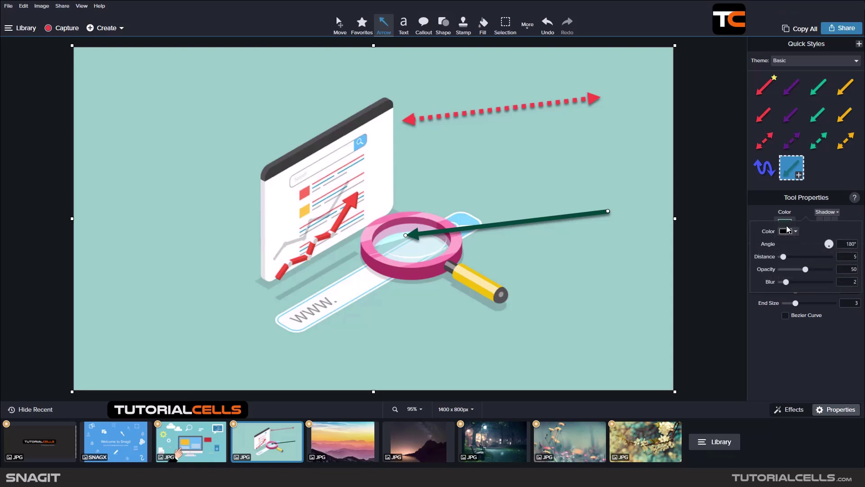
left_click(795, 232)
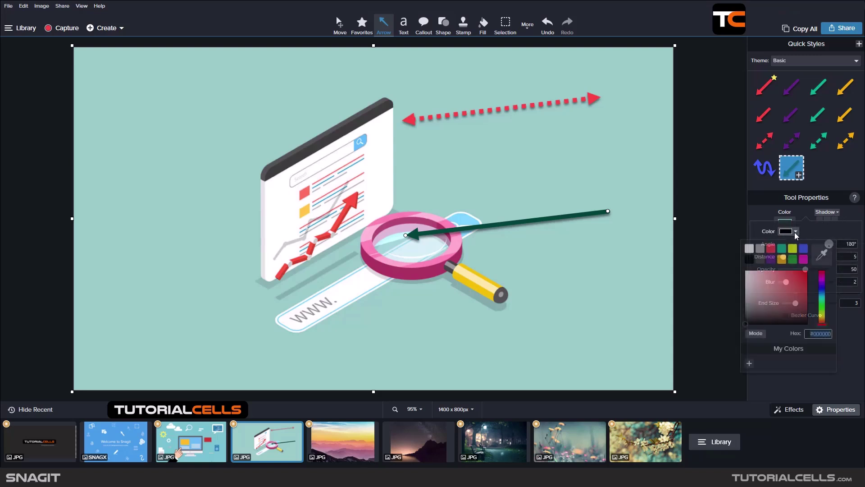
left_click(795, 232)
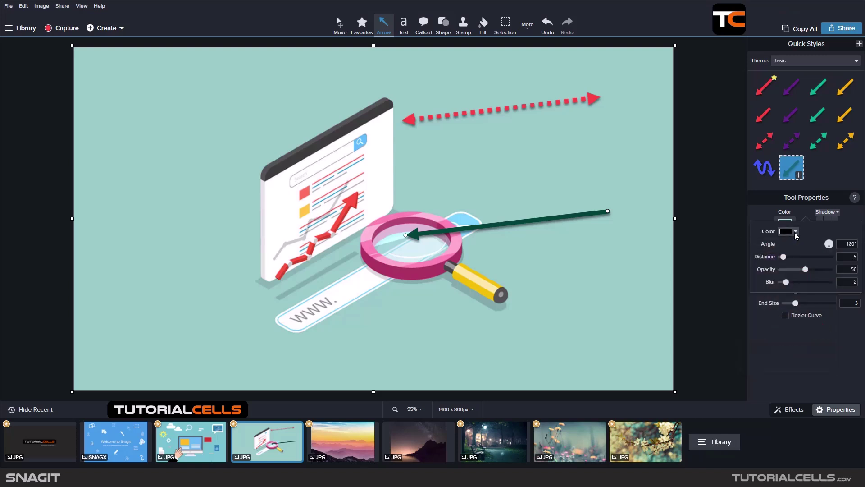
left_click(795, 232)
left_click(810, 230)
left_click_drag(833, 243, 820, 264)
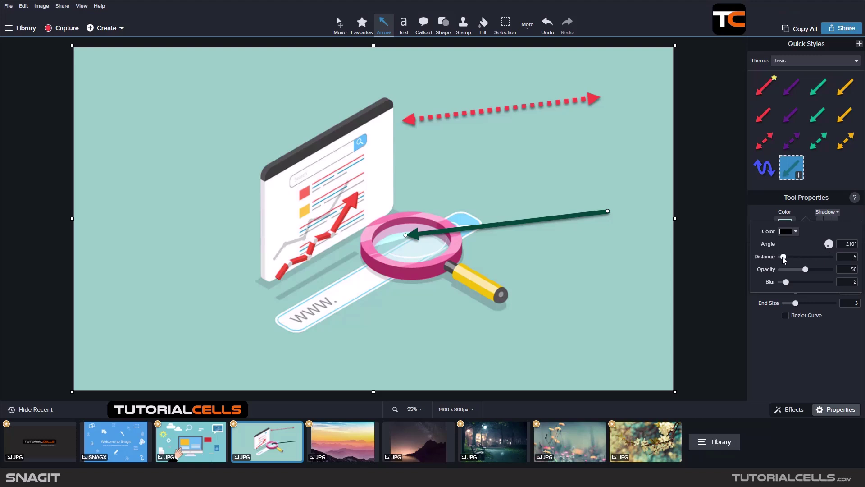
left_click_drag(784, 257, 794, 258)
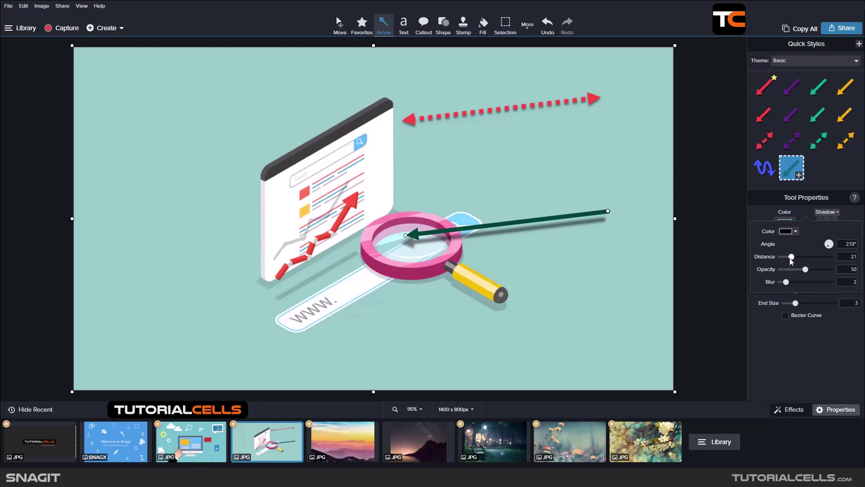
left_click_drag(790, 259, 806, 270)
left_click(802, 281)
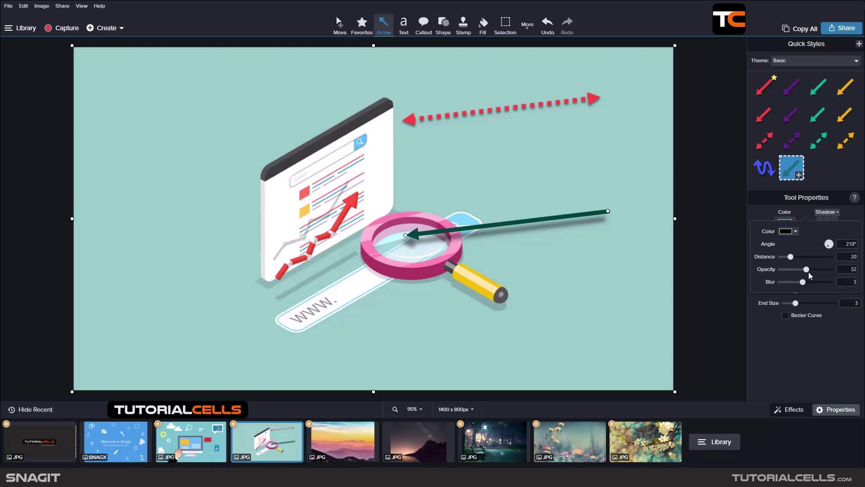
left_click(772, 328)
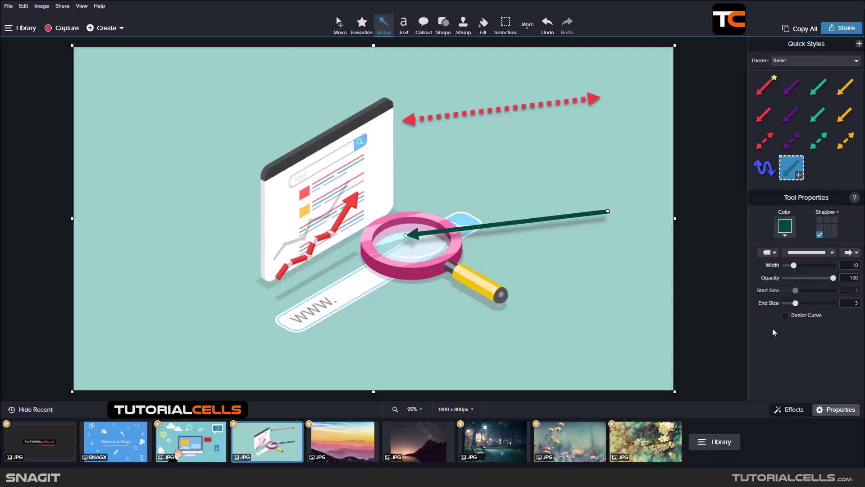
Try the rounded and square start caps on the dark green arrow, and set its start cap to a solid arrowhead.
left_click(775, 255)
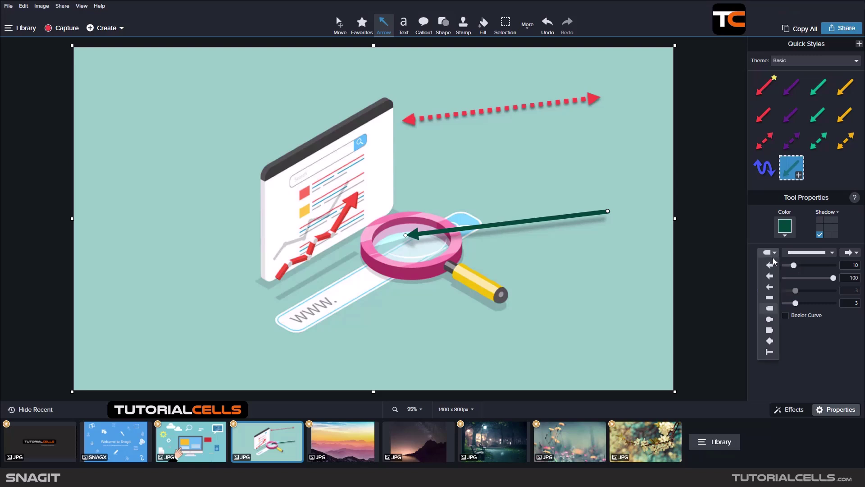
left_click(770, 268)
left_click(771, 253)
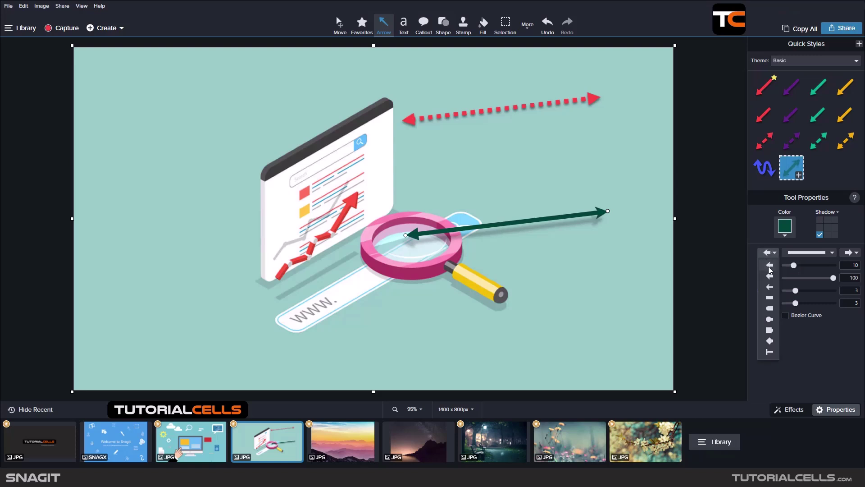
left_click(769, 308)
left_click(767, 252)
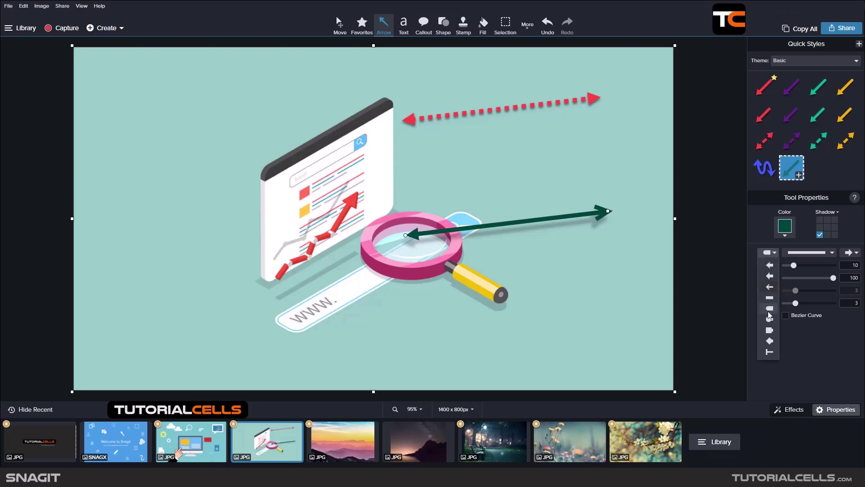
left_click(769, 334)
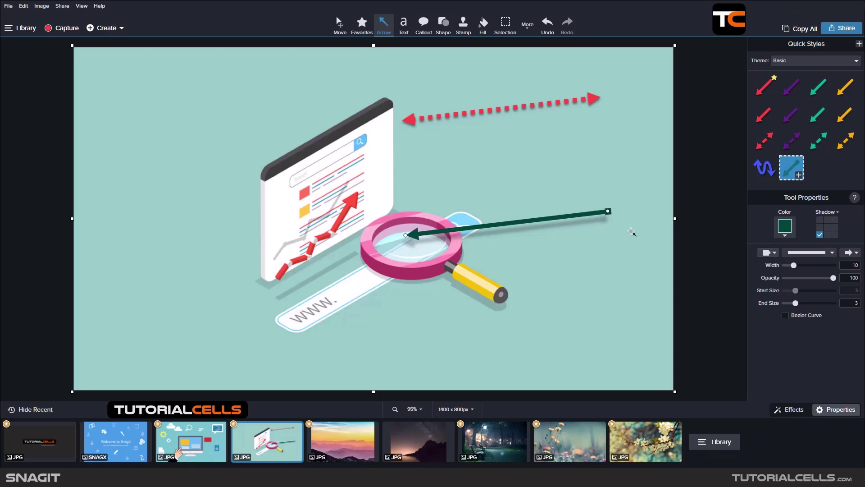
left_click(768, 252)
left_click(769, 269)
Try the dotted line style on the dark green arrow, with a solid arrowhead as its end cap.
left_click(817, 253)
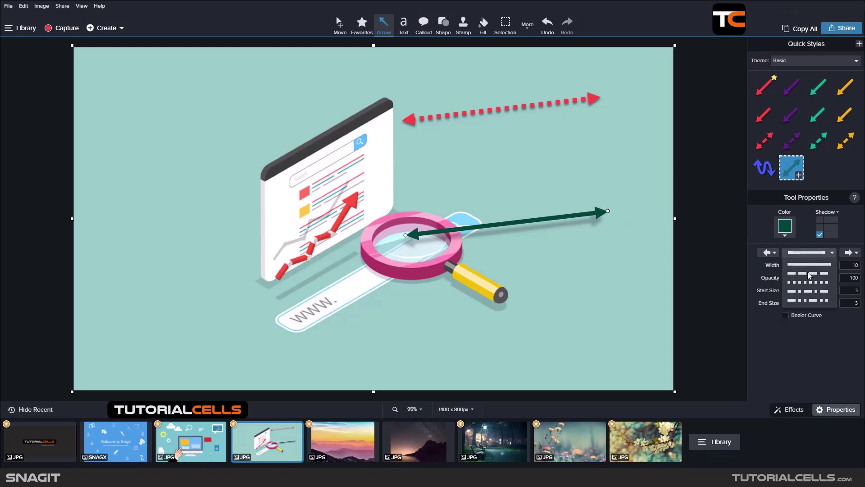
left_click(808, 272)
left_click(850, 253)
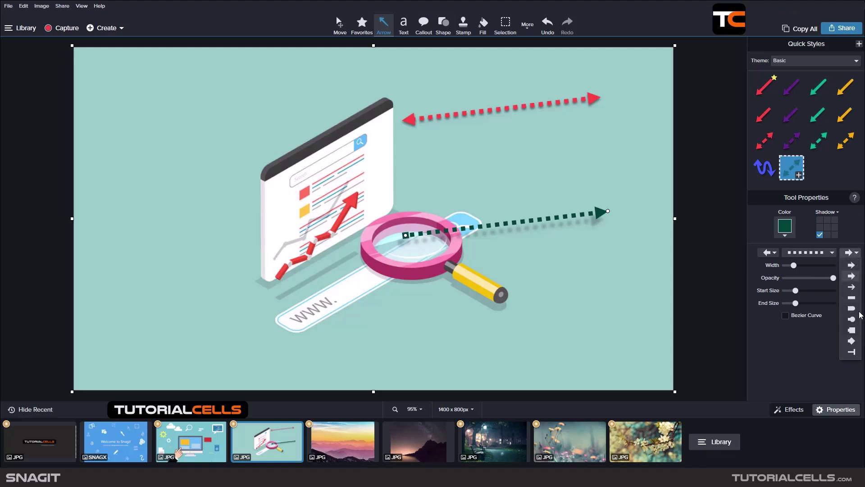
left_click(852, 277)
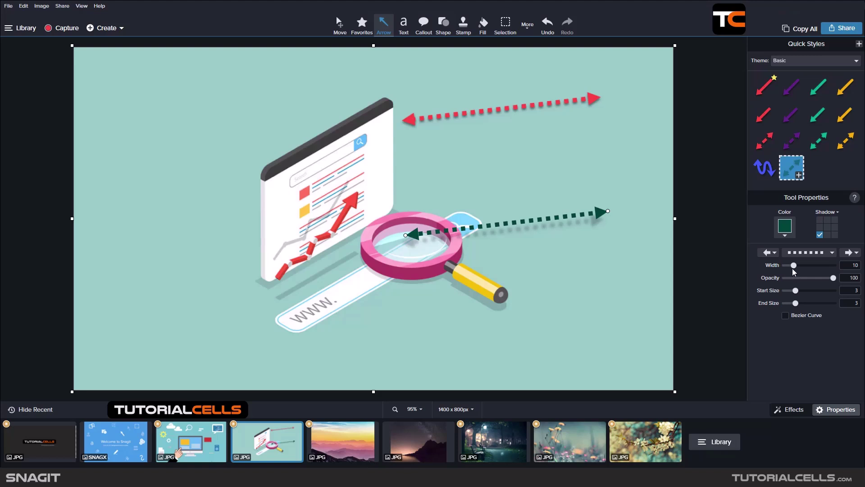
Set the dark green arrow's line style to solid and its width to 14.
left_click(806, 252)
left_click(796, 269)
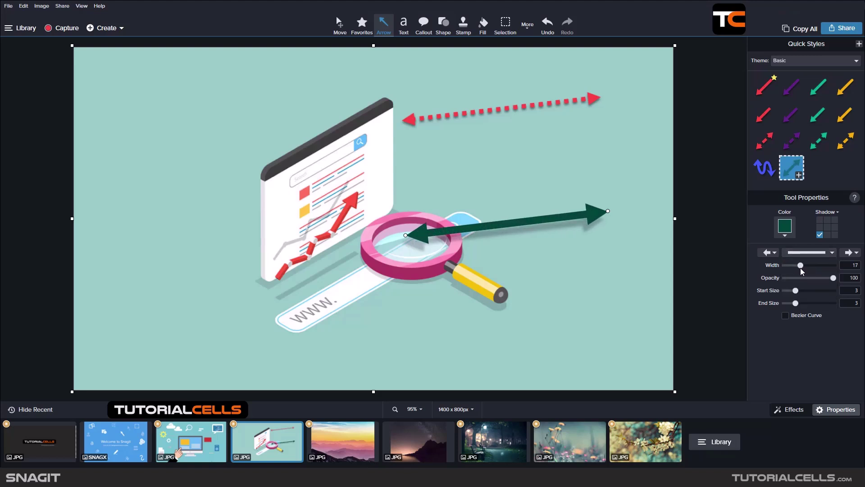
left_click_drag(795, 268, 787, 292)
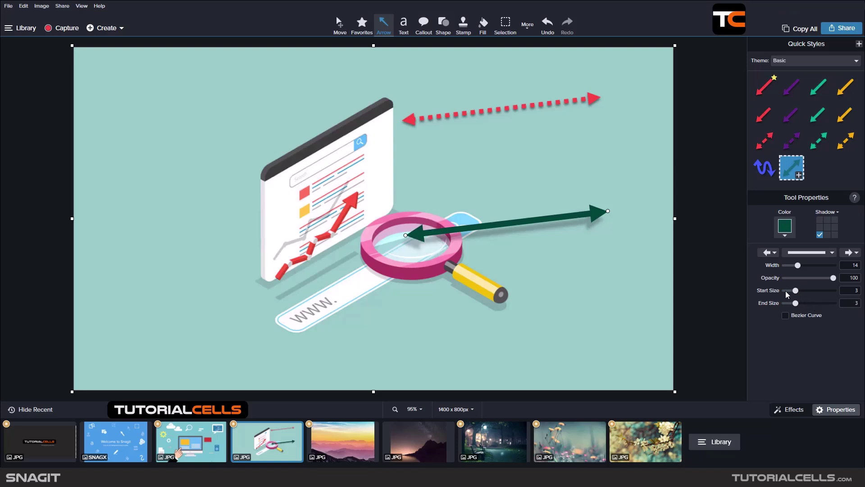
Turn the dark green arrow into a Bezier curve and bend it into an S-shape with its two control handles.
left_click(786, 317)
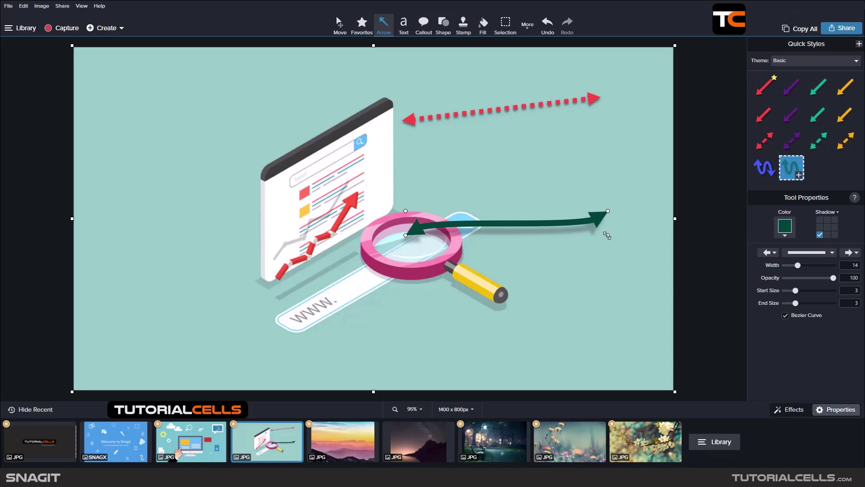
left_click_drag(606, 236, 534, 329)
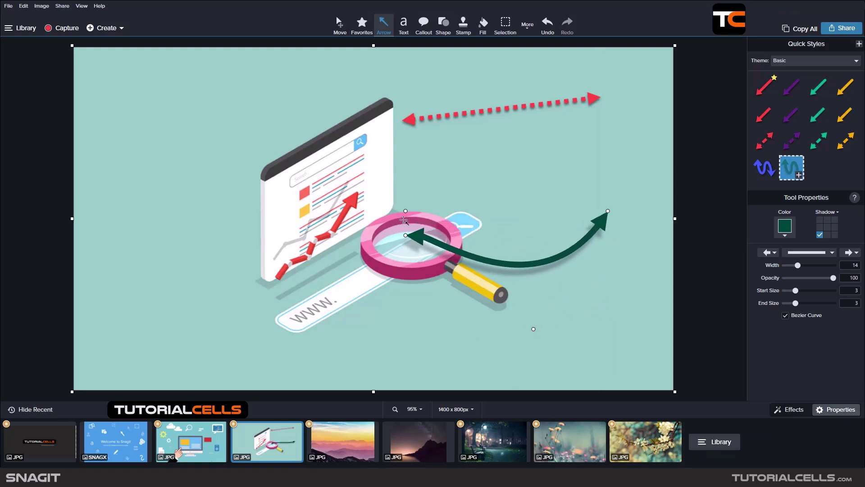
left_click_drag(405, 220, 523, 117)
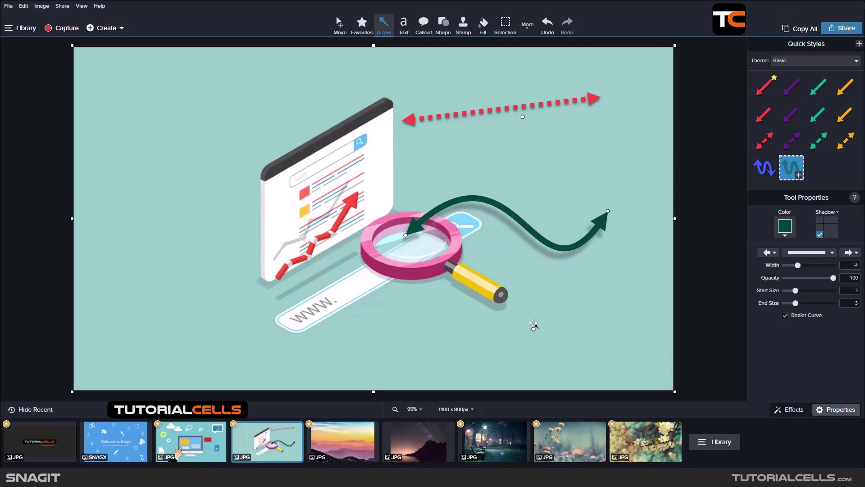
left_click_drag(533, 329, 518, 317)
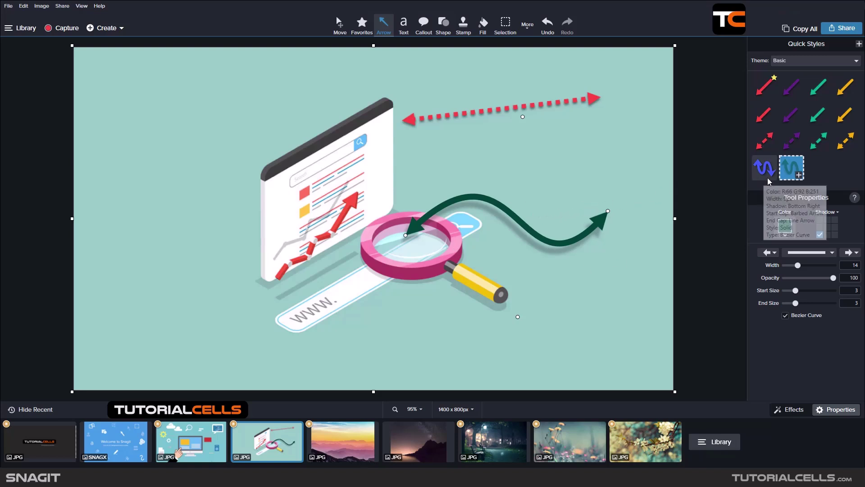
Save the curved dark green arrow as a favorite quick style, and check it among the Favorites before returning to the Arrow tool.
left_click(797, 175)
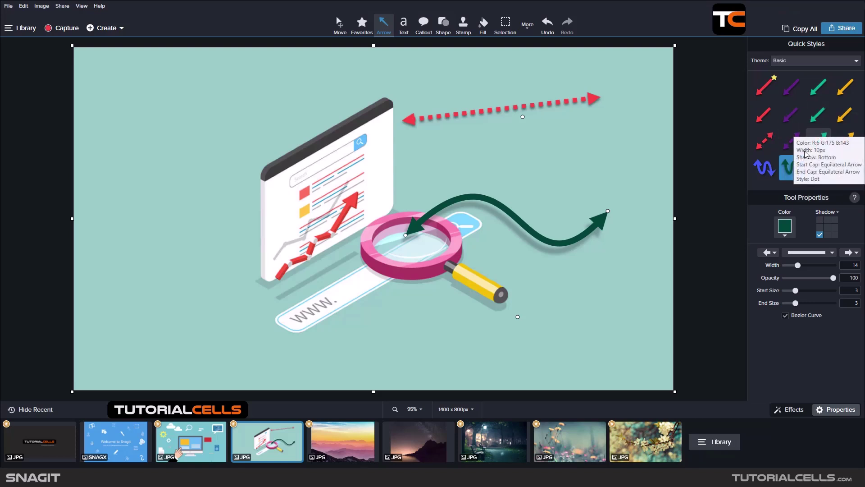
left_click(801, 160)
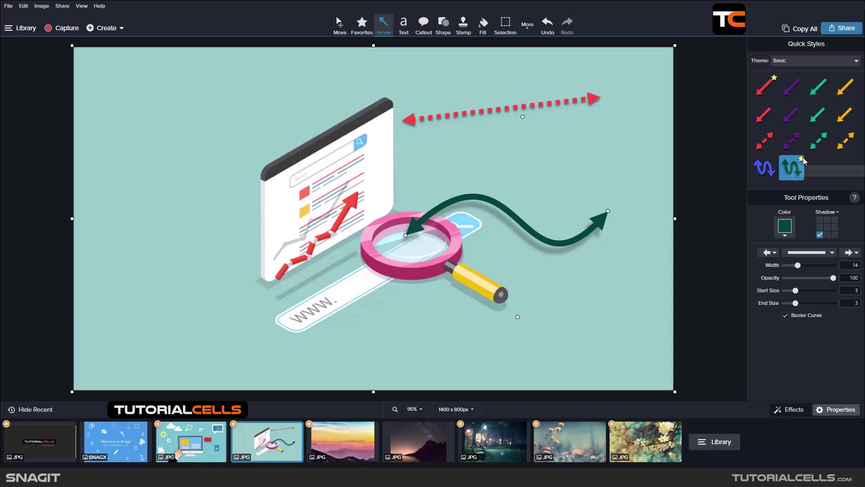
left_click(362, 23)
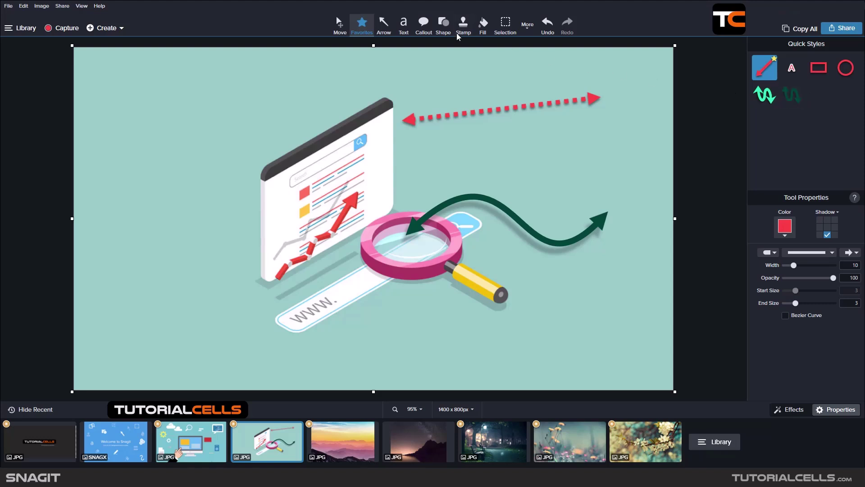
left_click(387, 30)
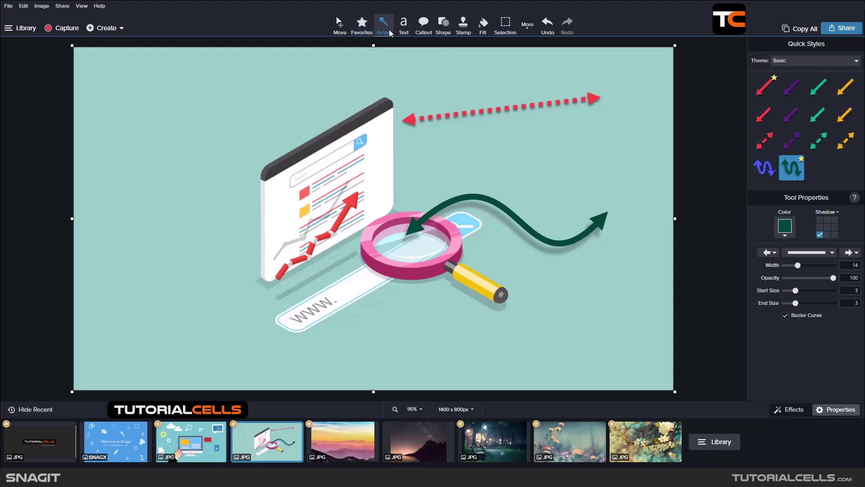